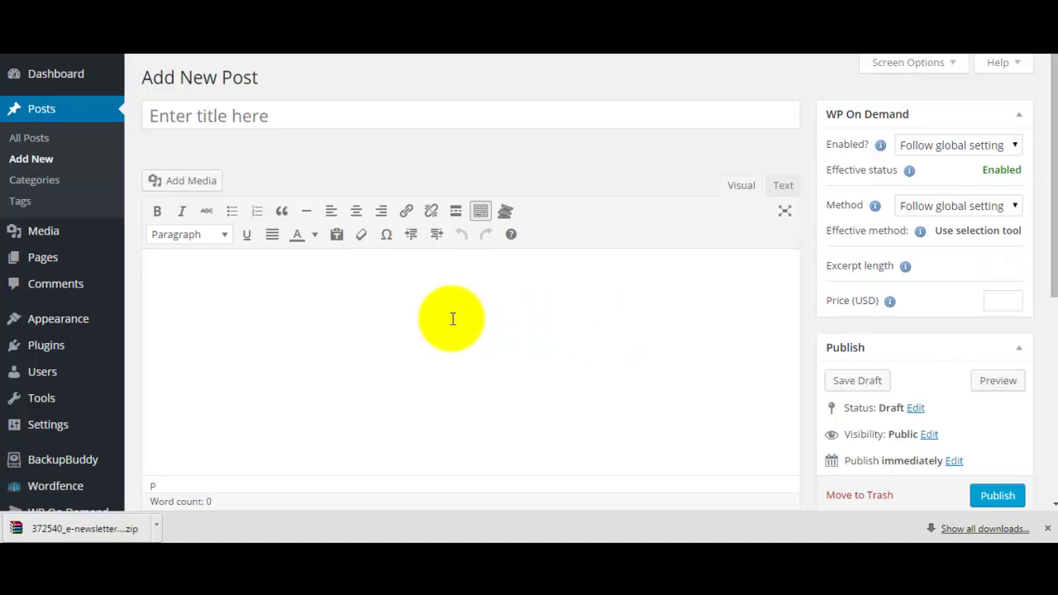
# - Title the post 'test' and write 'This is content you can see' in the body, then start a new line
pyautogui.click(249, 120)
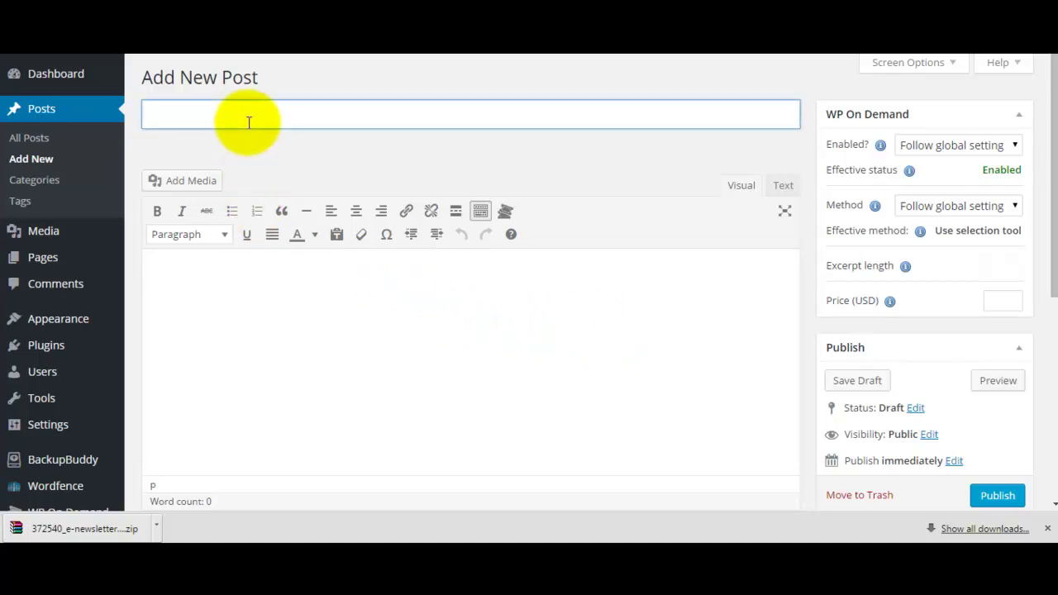
pyautogui.write('test')
pyautogui.click(429, 309)
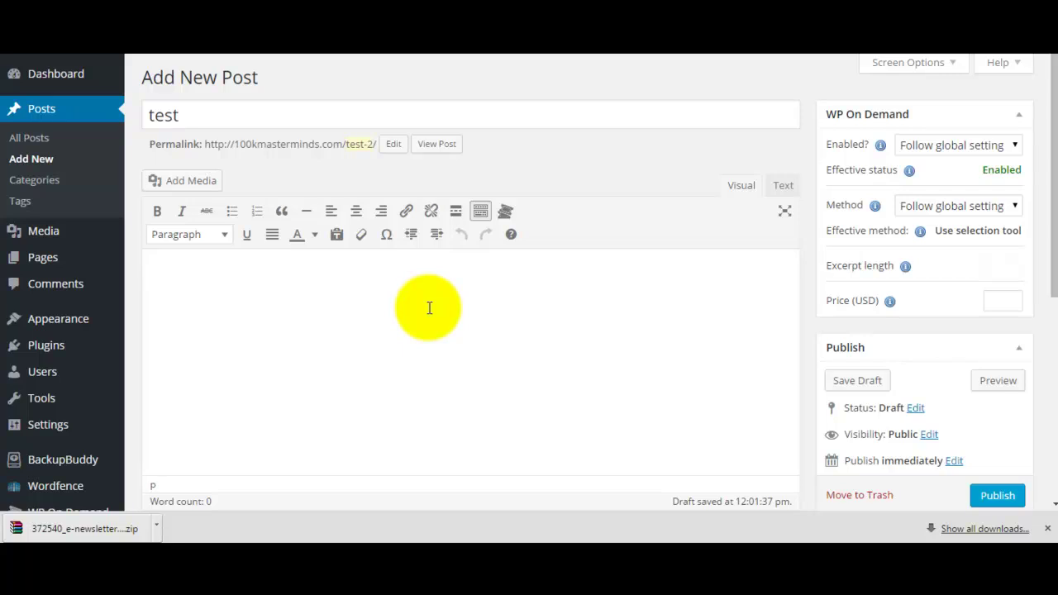
pyautogui.write('This is content you can see')
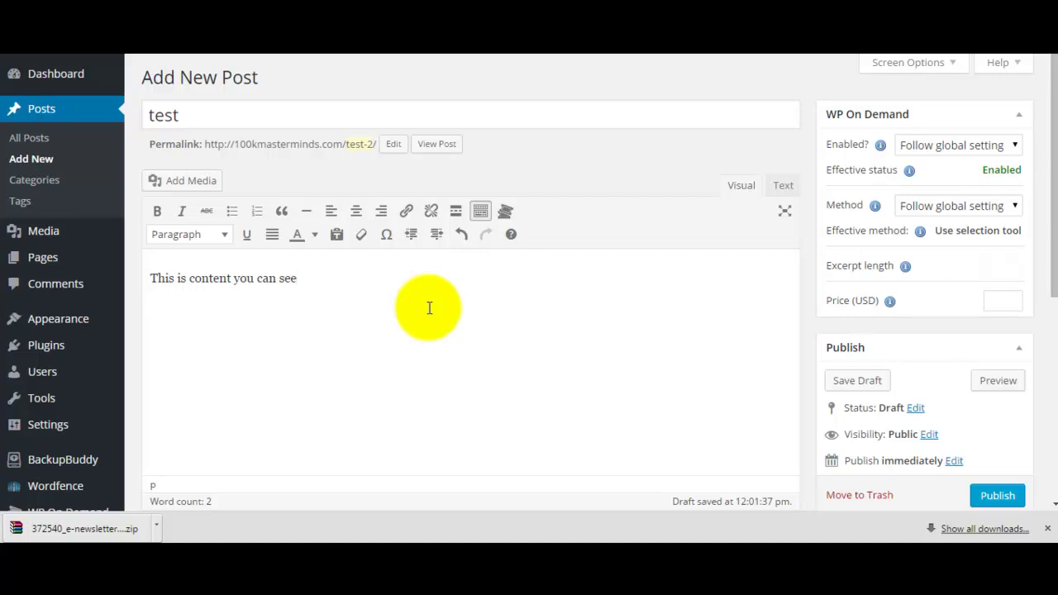
pyautogui.press('Return')
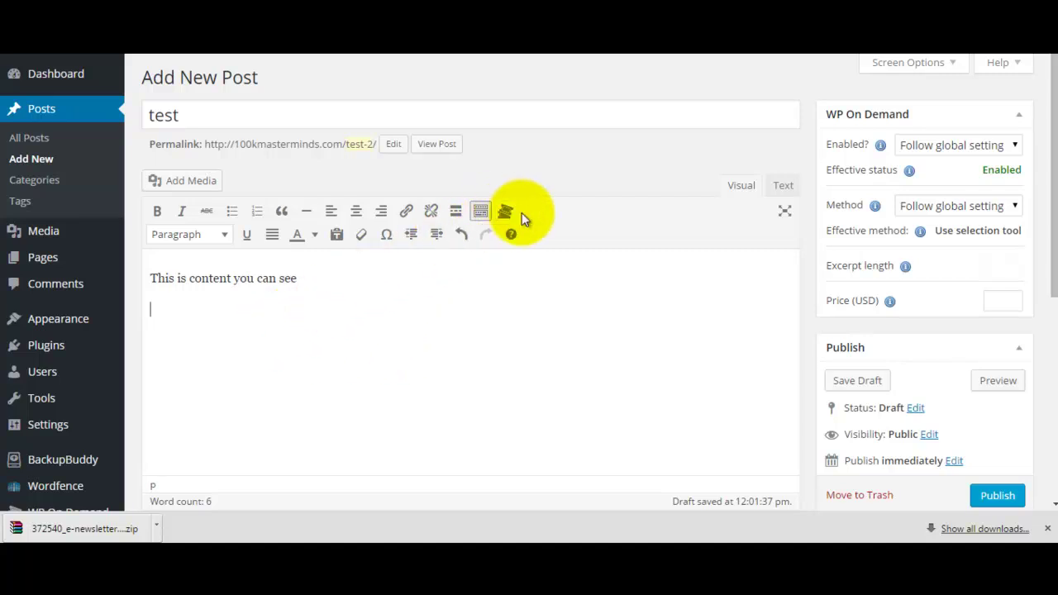
# - Set the WP On Demand method to Use selection tool, leave Enabled unchanged, and start entering the price
pyautogui.click(934, 209)
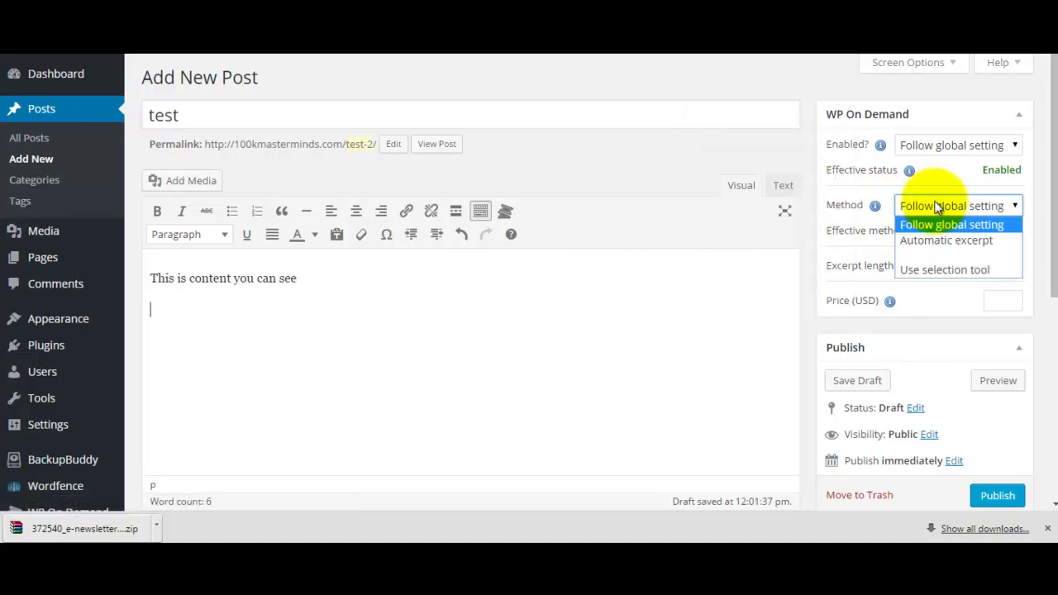
pyautogui.click(921, 271)
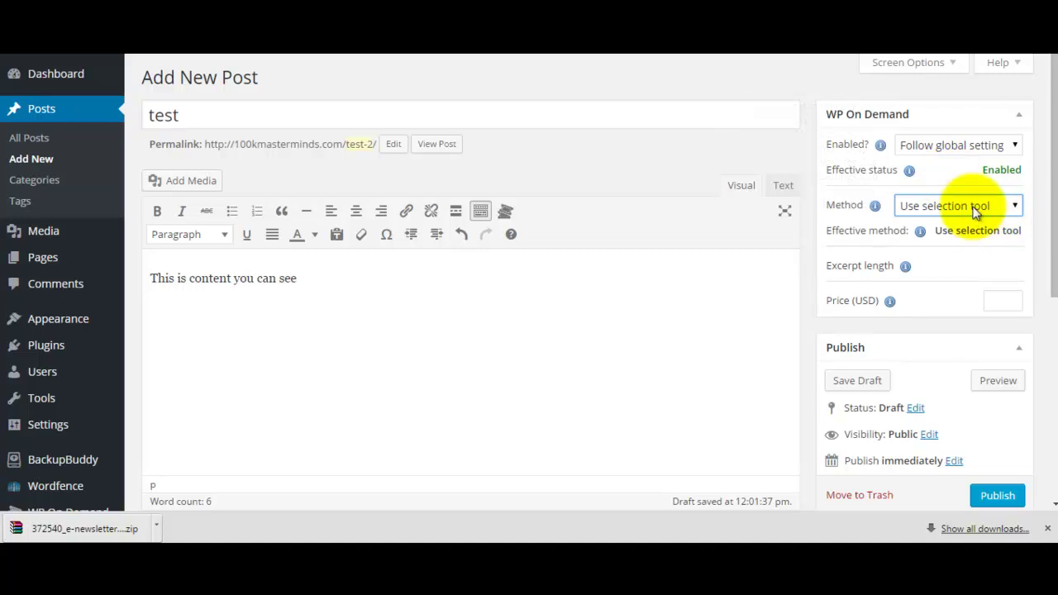
pyautogui.click(976, 146)
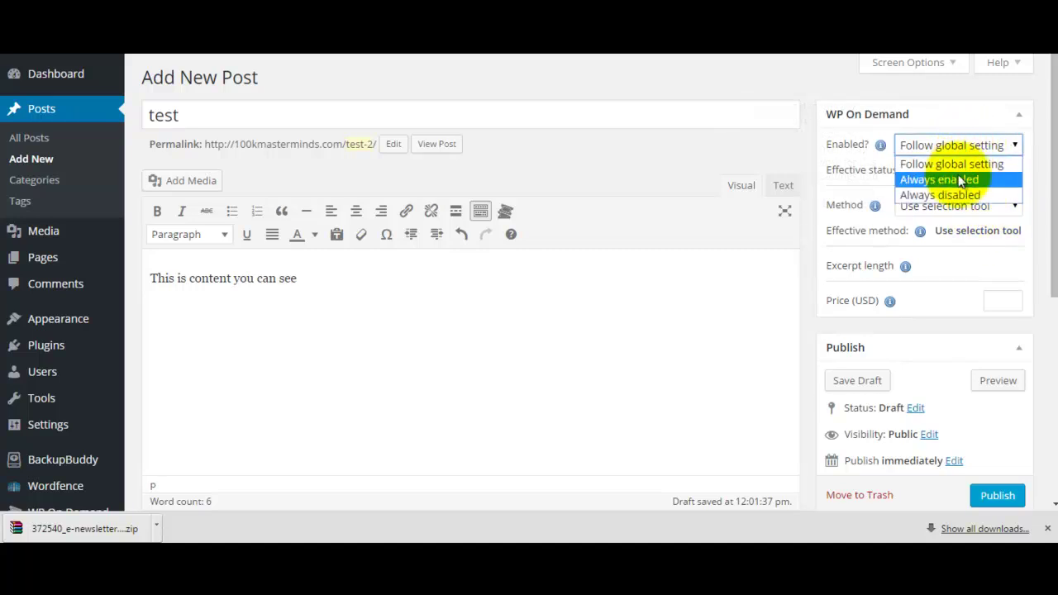
pyautogui.click(514, 314)
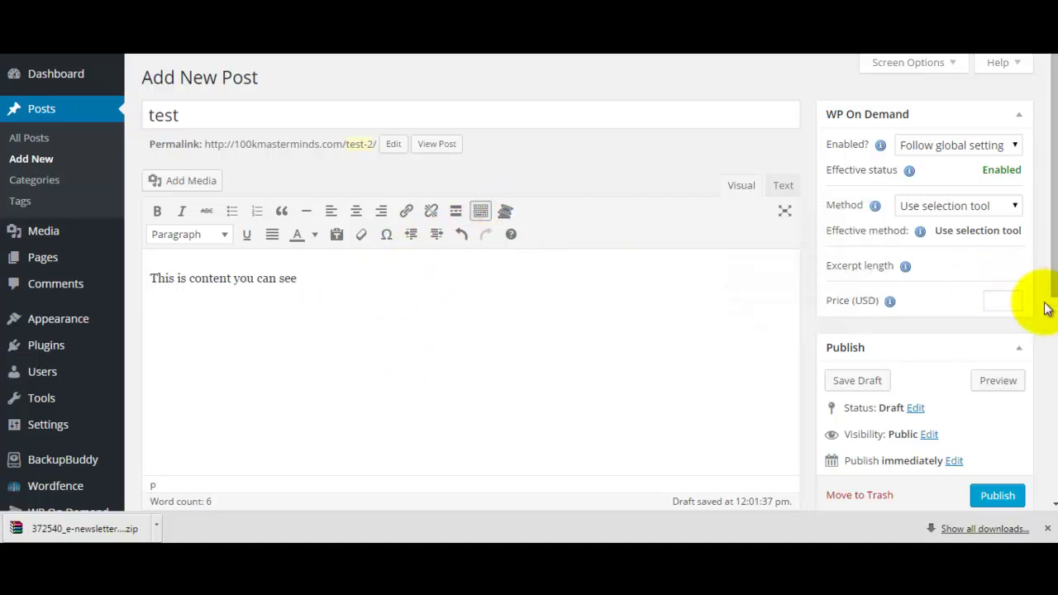
pyautogui.click(999, 303)
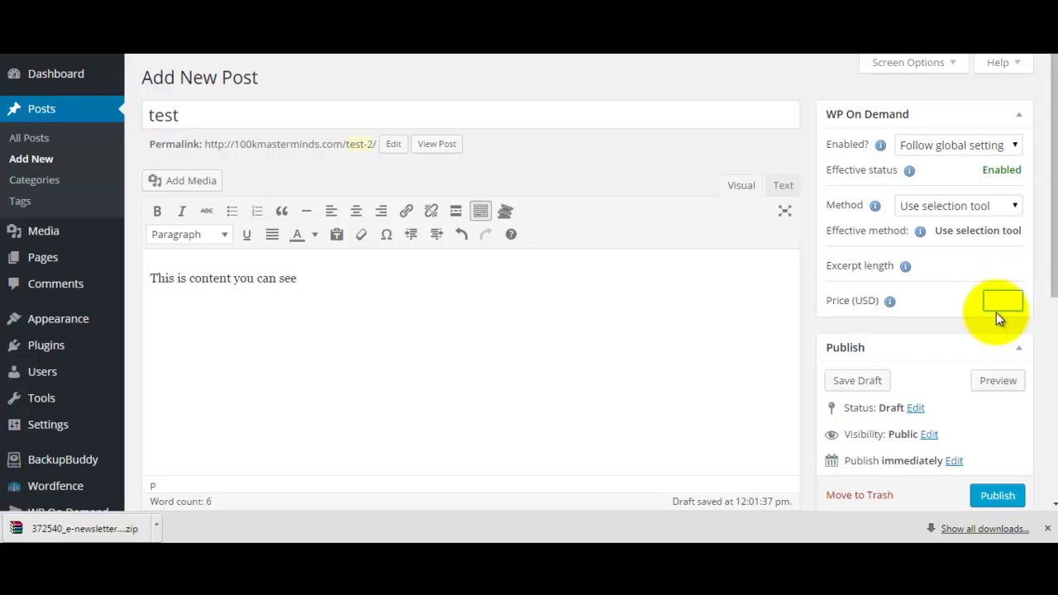
# - Insert a [ppw] shortcode with description 'My Video' and price 2, with an empty line before [/ppw]
pyautogui.click(415, 292)
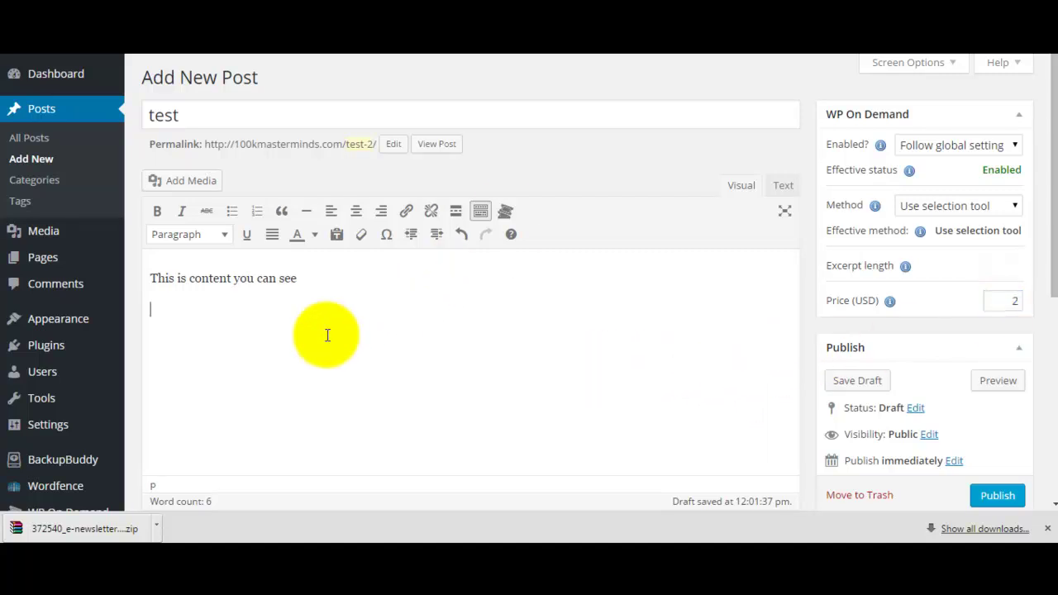
pyautogui.click(507, 210)
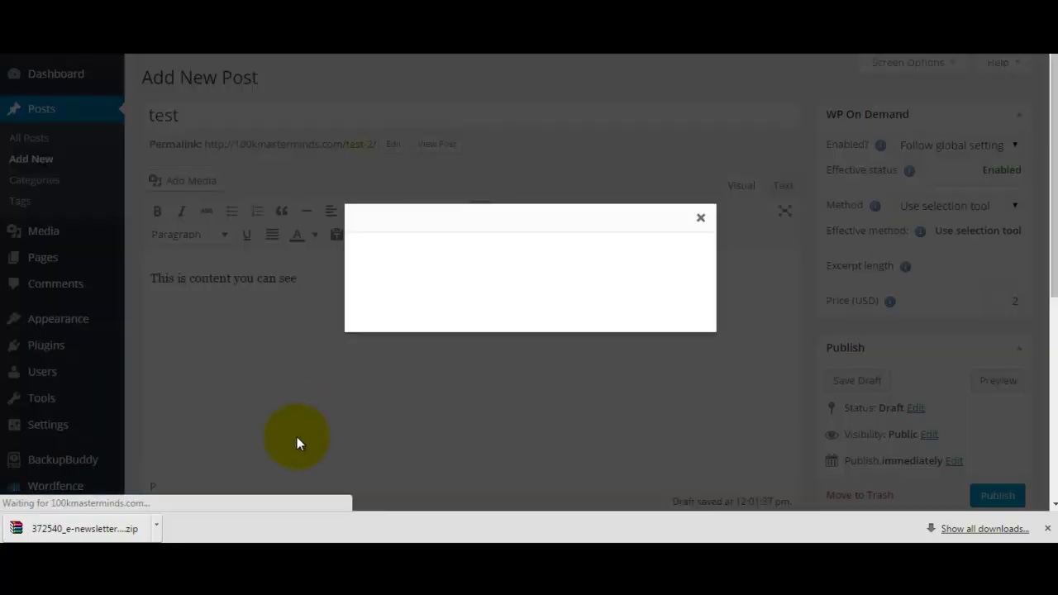
pyautogui.click(455, 254)
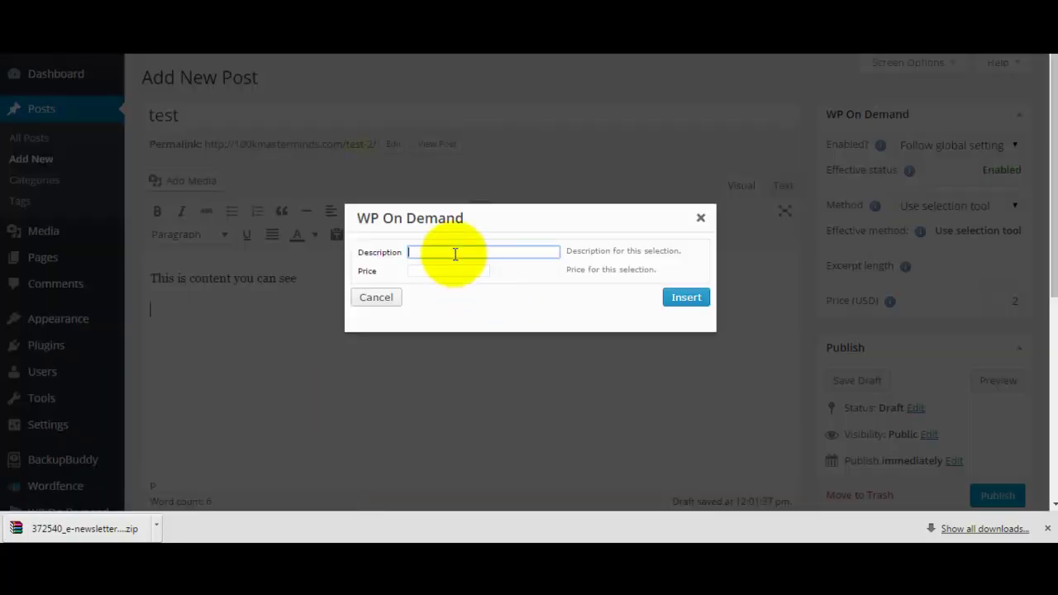
pyautogui.write('My Video')
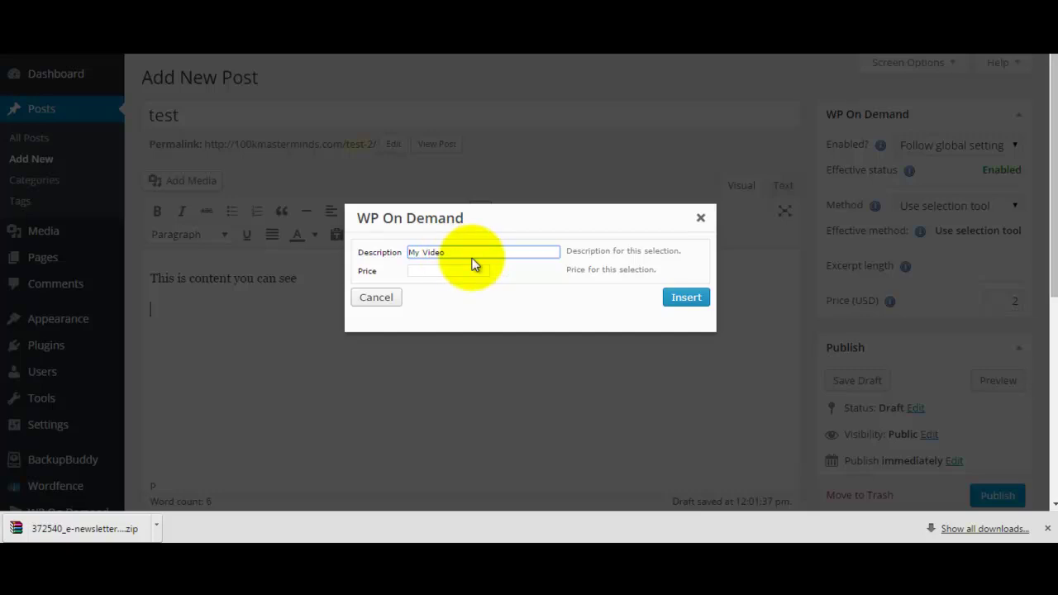
pyautogui.click(462, 274)
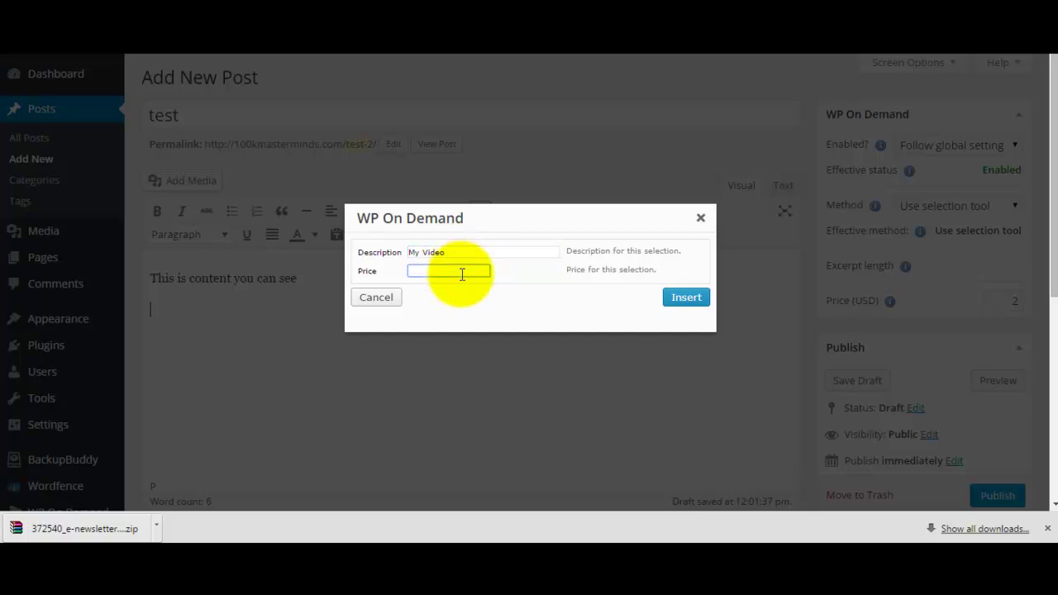
pyautogui.write('2')
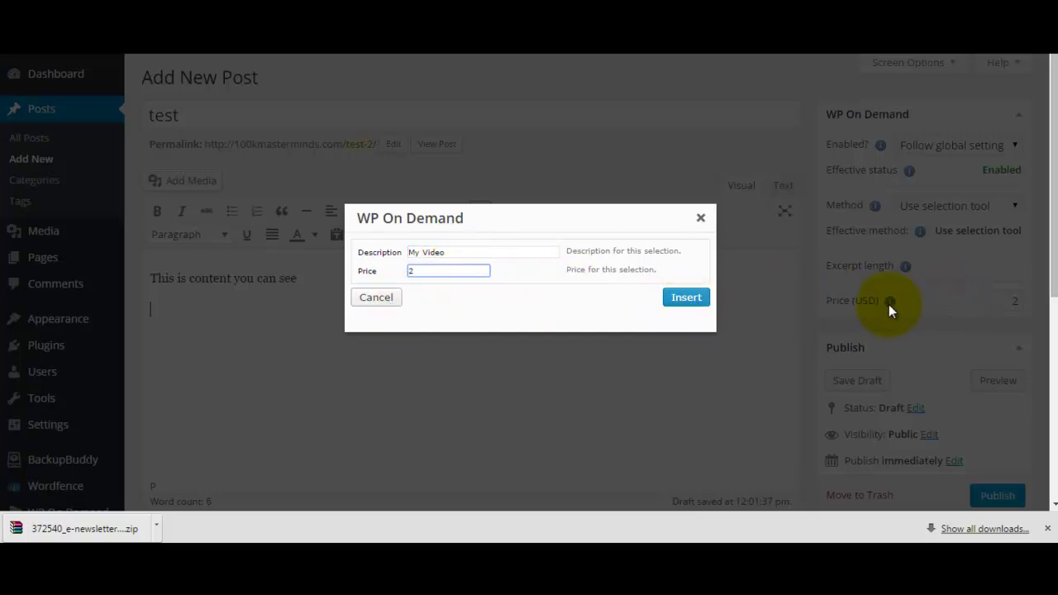
pyautogui.click(686, 297)
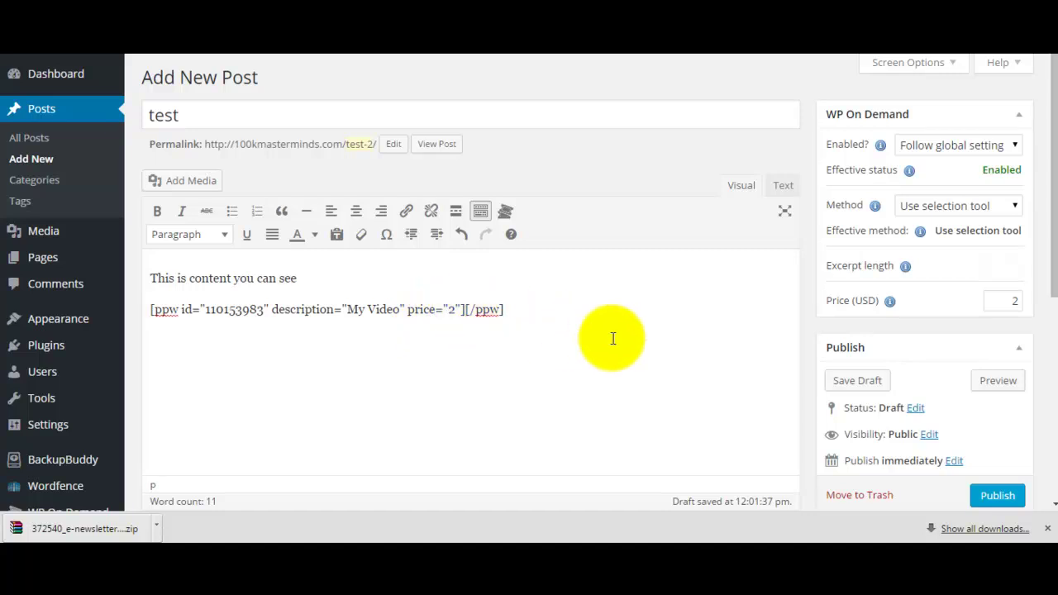
pyautogui.press('Return')
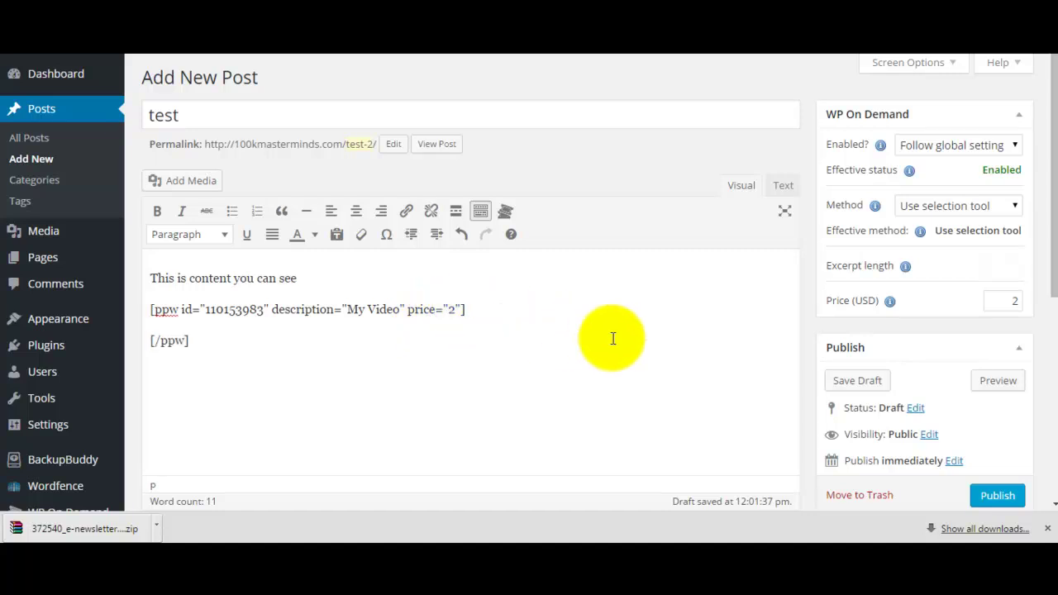
pyautogui.press('Return')
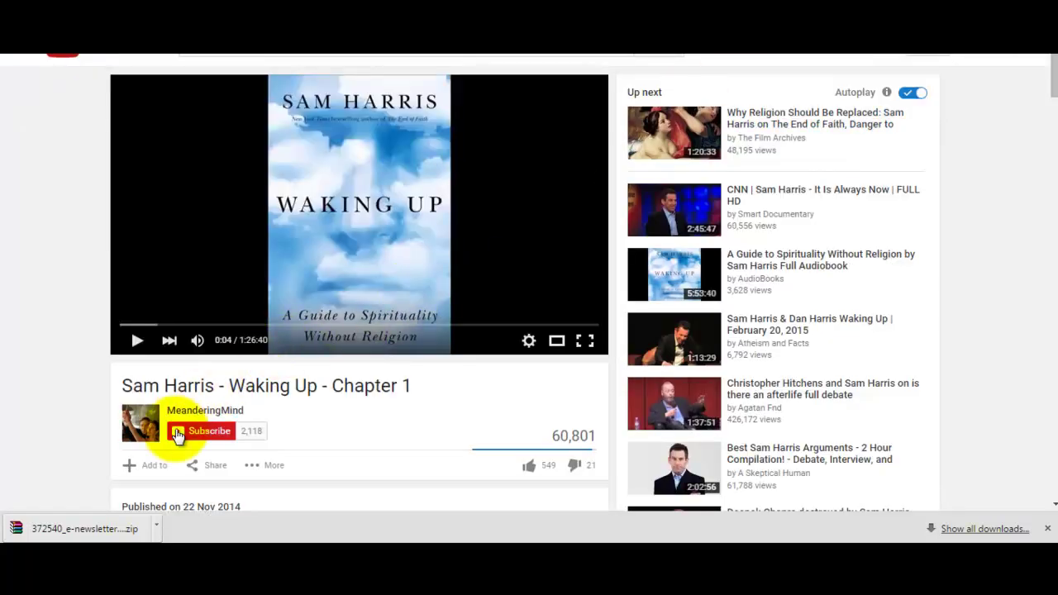
# - Copy the Waking Up – Chapter 1 video's YouTube embed code and return to the post editor
pyautogui.scroll(-1, 436, 367)
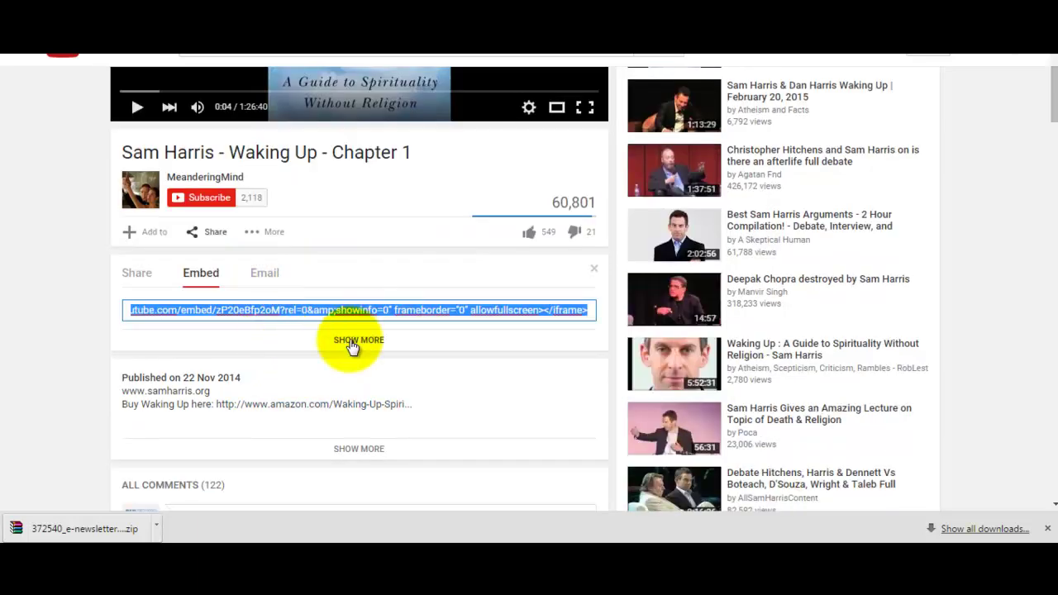
pyautogui.click(354, 340)
pyautogui.scroll(-5, 207, 401)
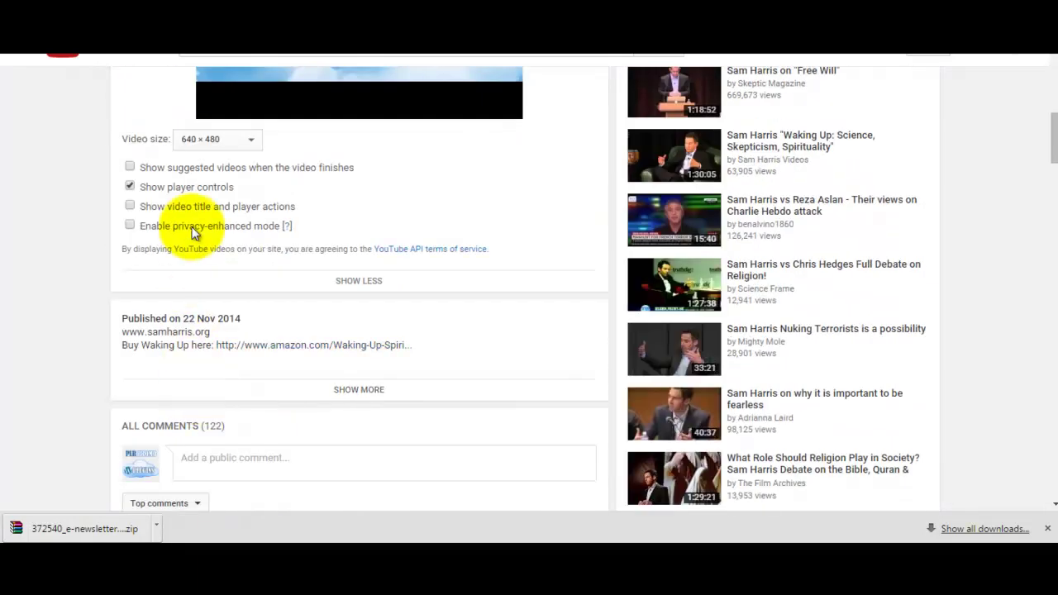
pyautogui.scroll(5, 279, 156)
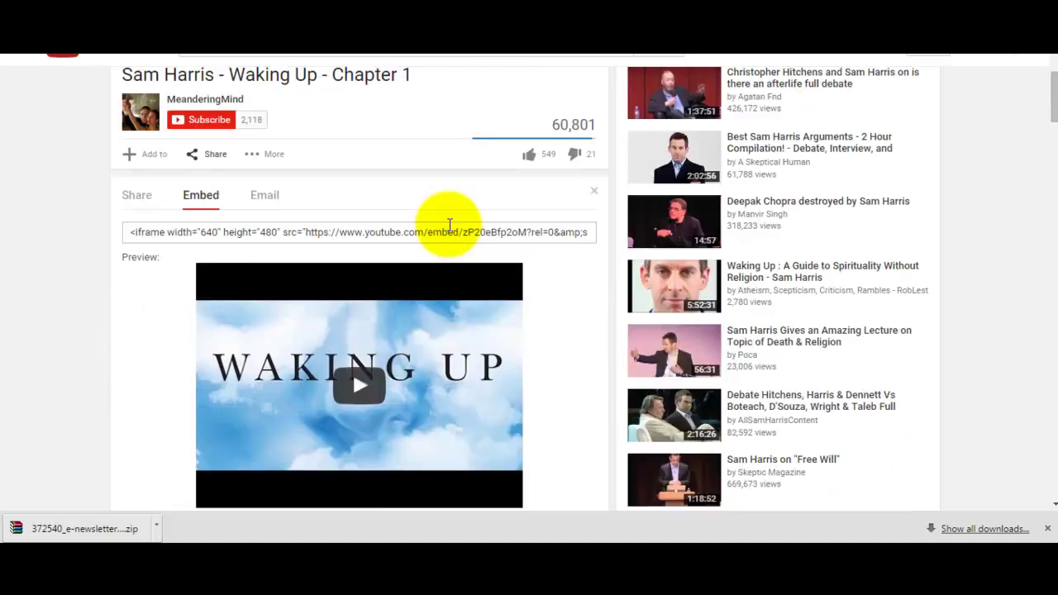
pyautogui.click(135, 309)
pyautogui.hotkey('ctrl', 'c')
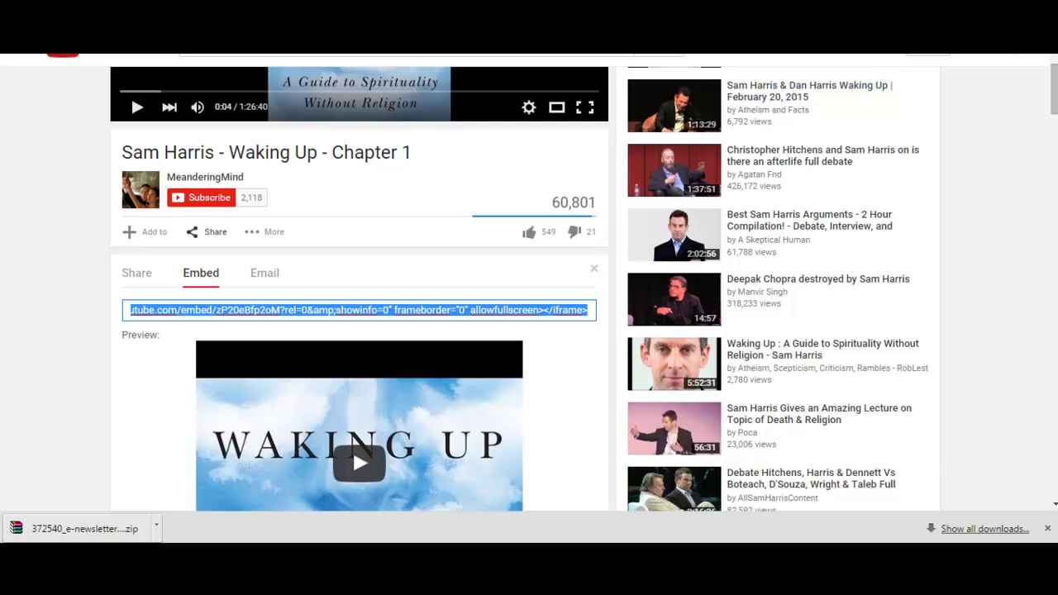
pyautogui.hotkey('ctrl', 'Tab')
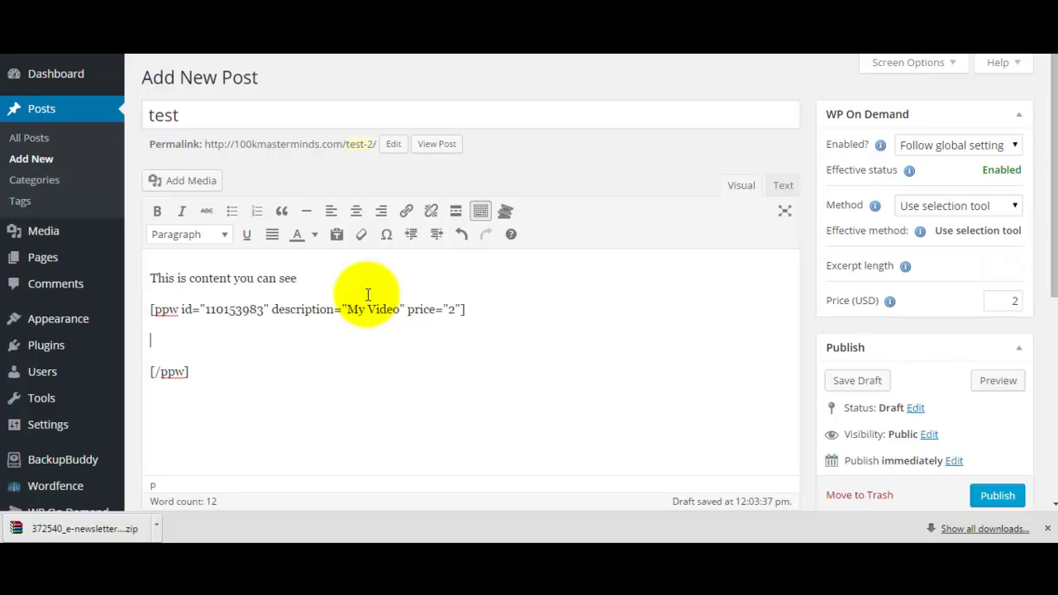
# - In the Text view, replace the &nbsp; between [ppw] and [/ppw] with the pasted YouTube iframe code
pyautogui.click(775, 192)
pyautogui.moveTo(188, 298); pyautogui.dragTo(138, 295)
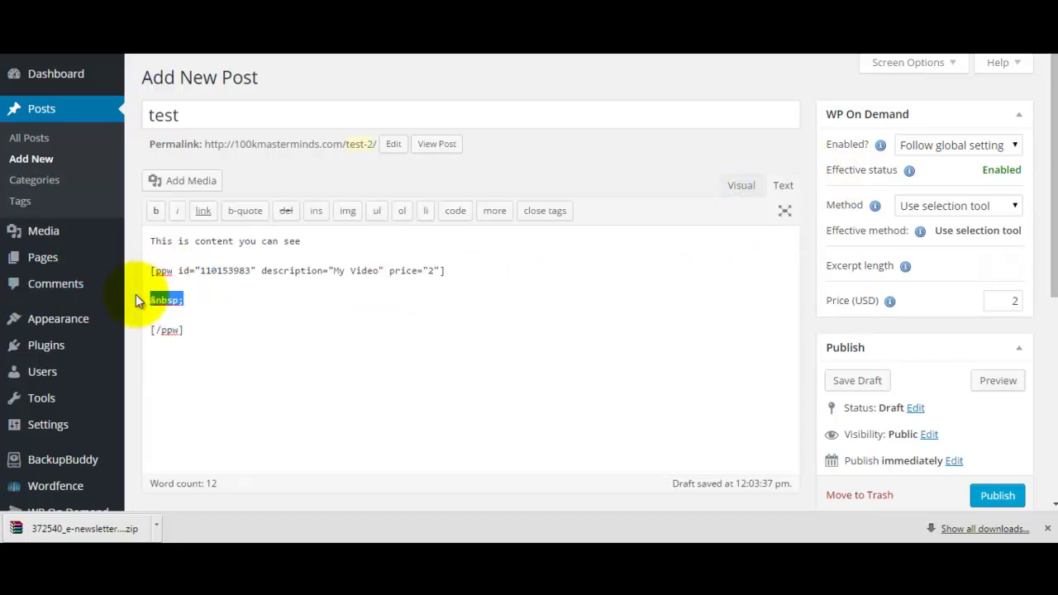
pyautogui.hotkey('ctrl', 'v')
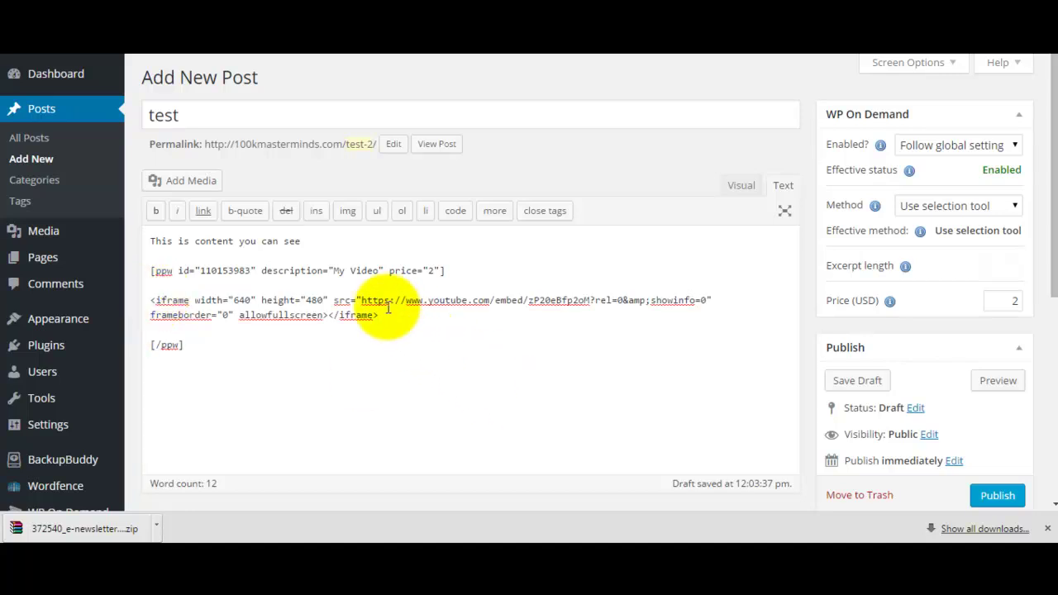
pyautogui.click(743, 189)
# - Publish the post 'test' from the Publish box
pyautogui.scroll(-3, 658, 297)
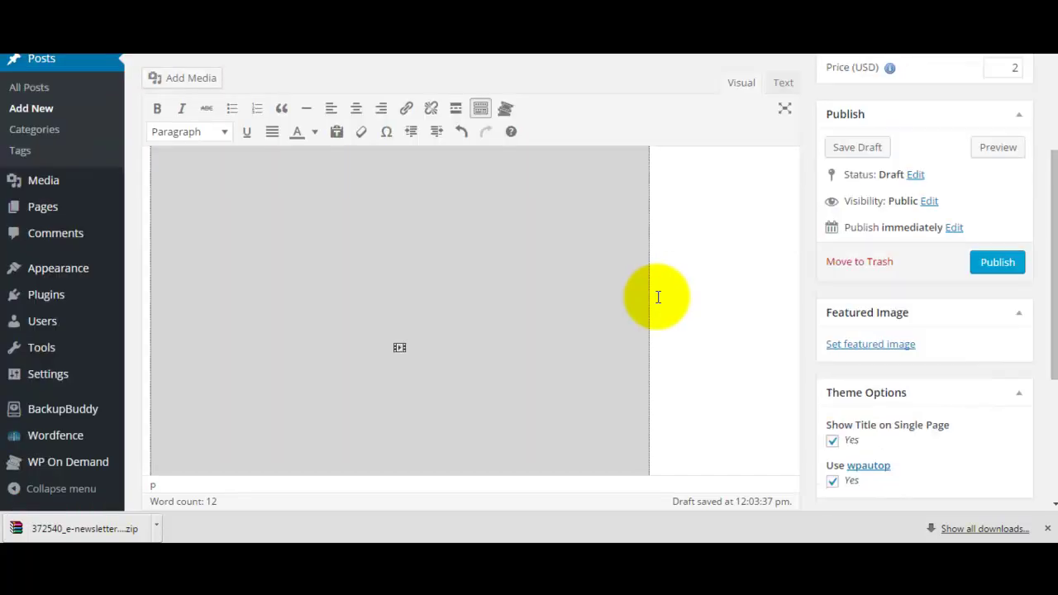
pyautogui.scroll(-2, 658, 297)
pyautogui.scroll(2, 998, 157)
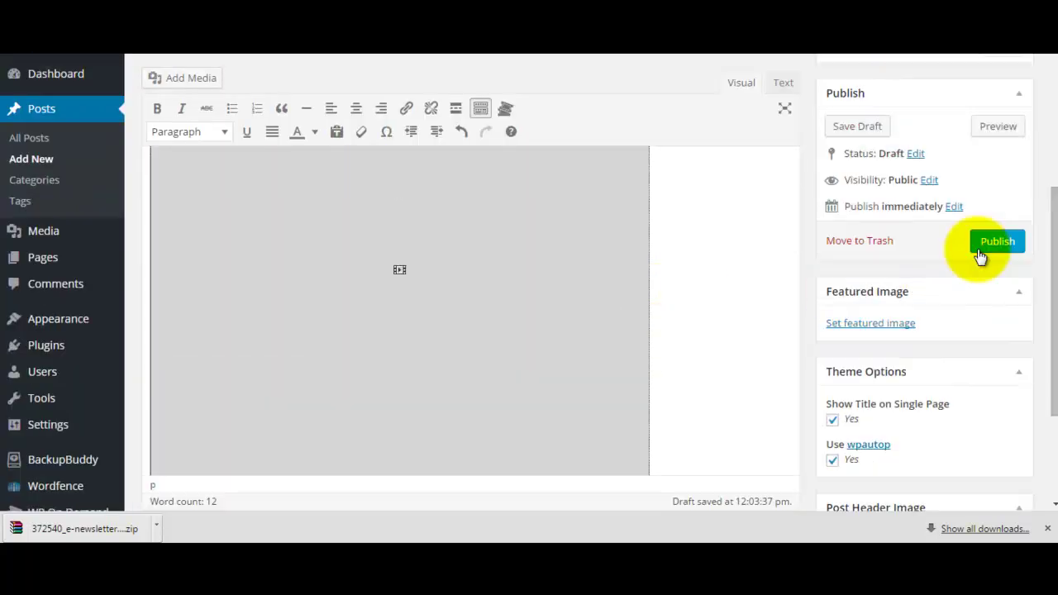
pyautogui.click(990, 252)
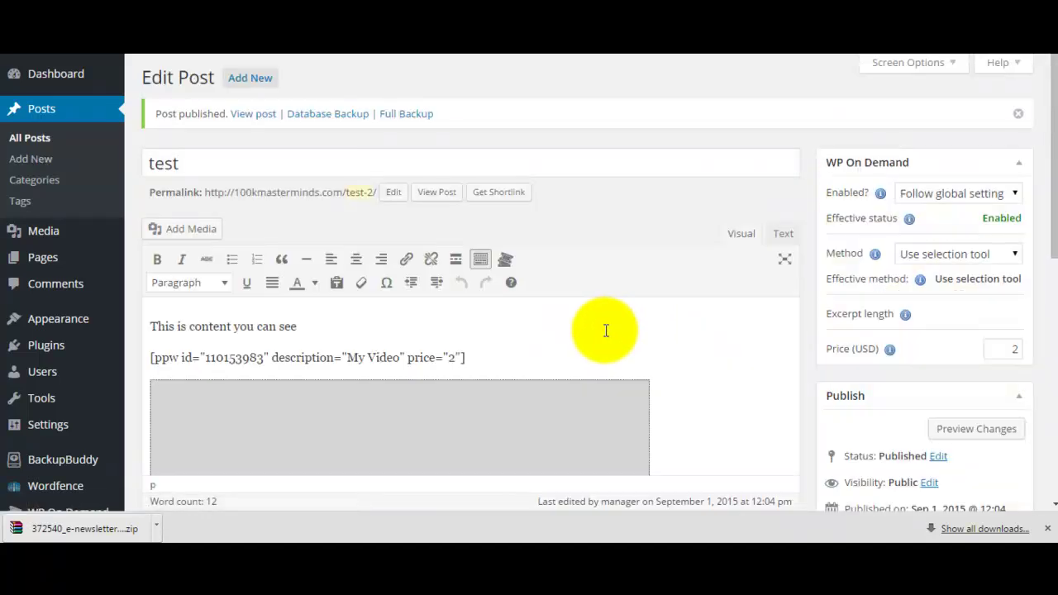
pyautogui.rightClick(430, 197)
pyautogui.click(499, 206)
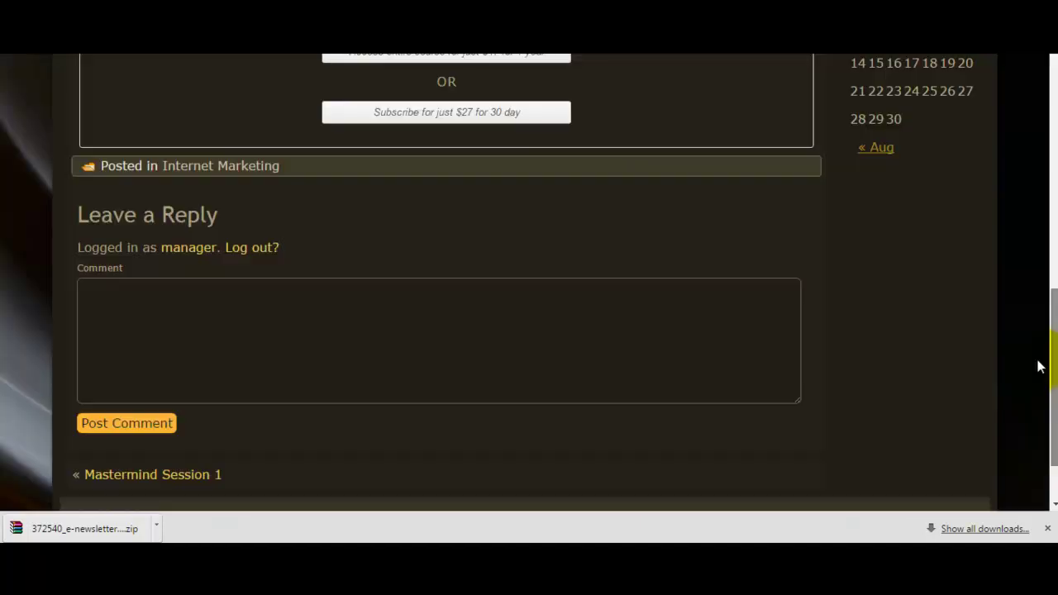
pyautogui.scroll(2, 1039, 366)
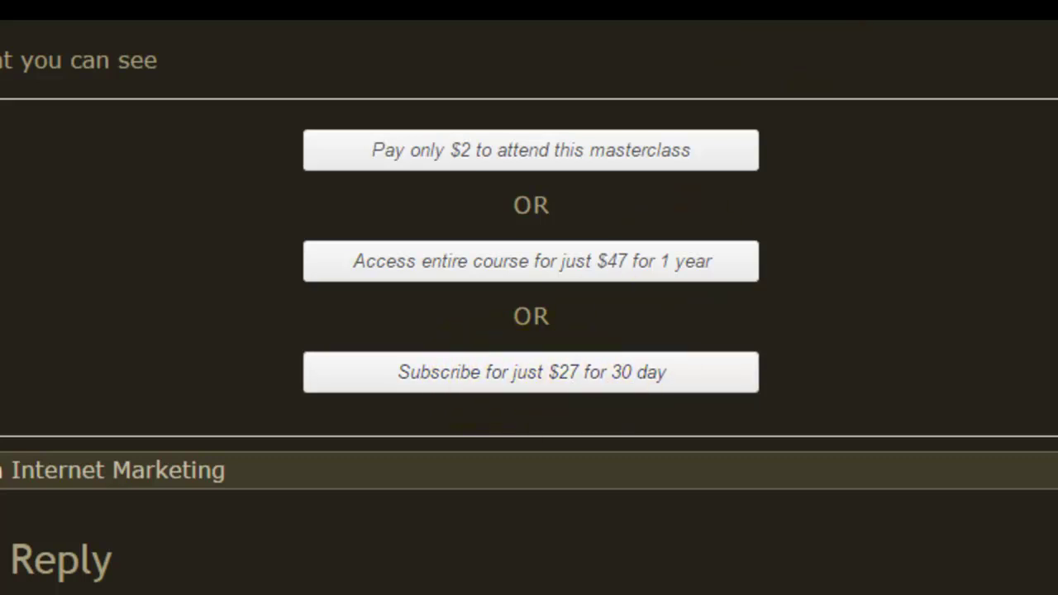
pyautogui.click(803, 18)
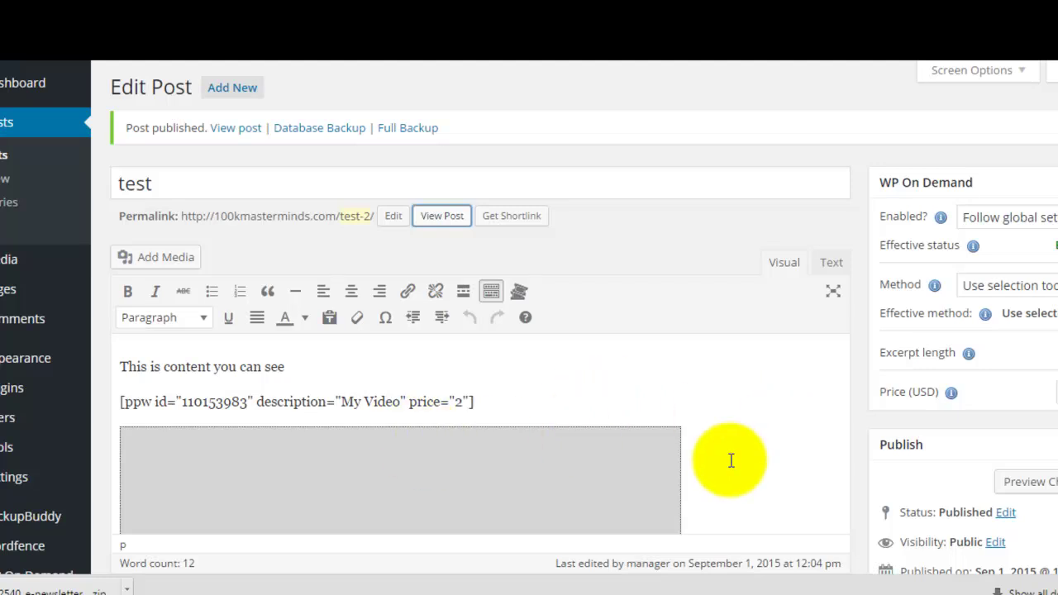
pyautogui.scroll(-4, 733, 461)
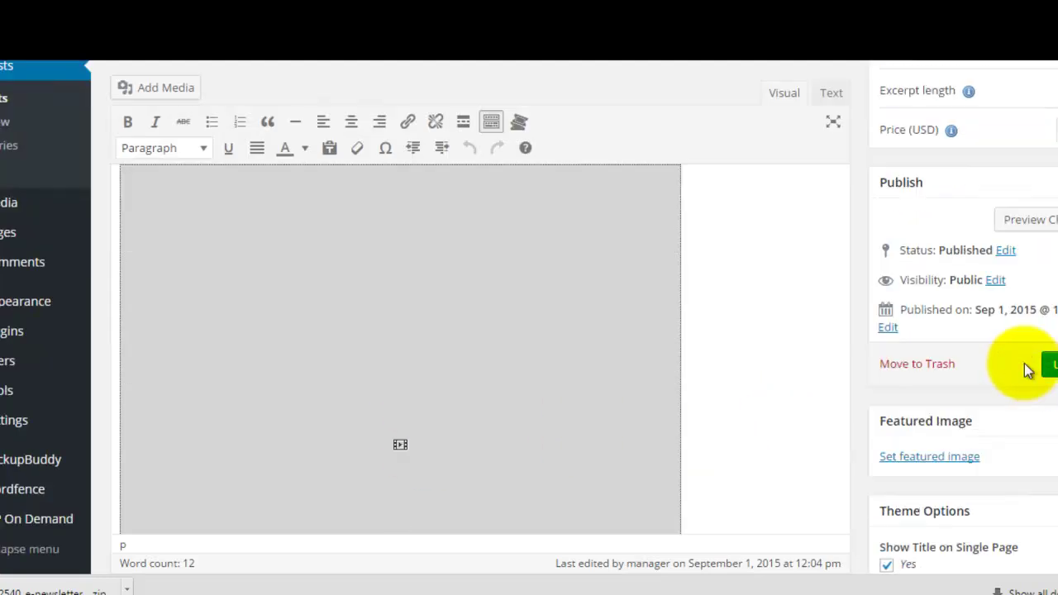
pyautogui.scroll(4, 774, 361)
pyautogui.scroll(2, 777, 361)
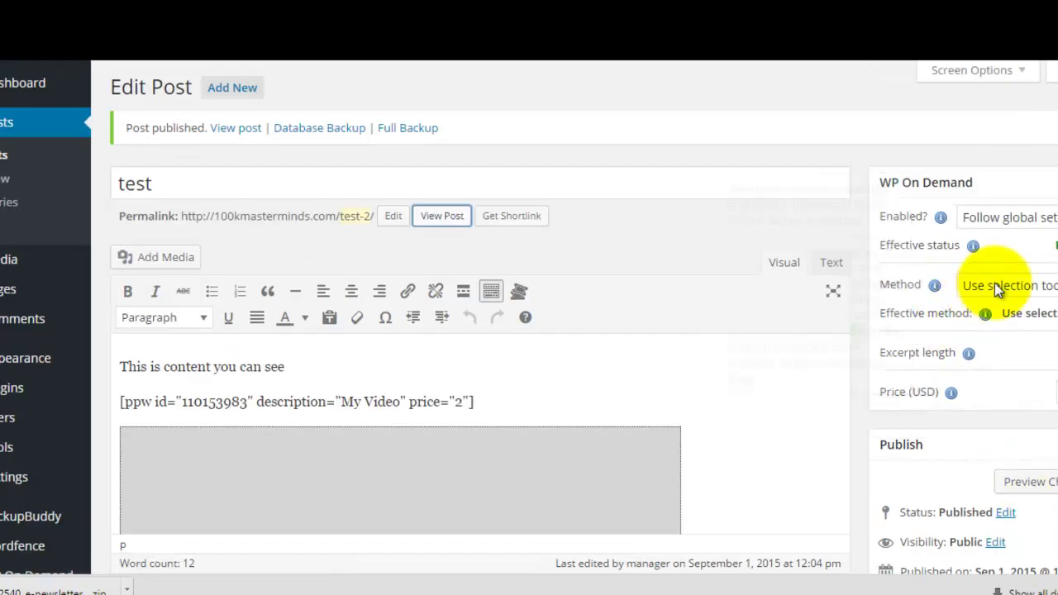